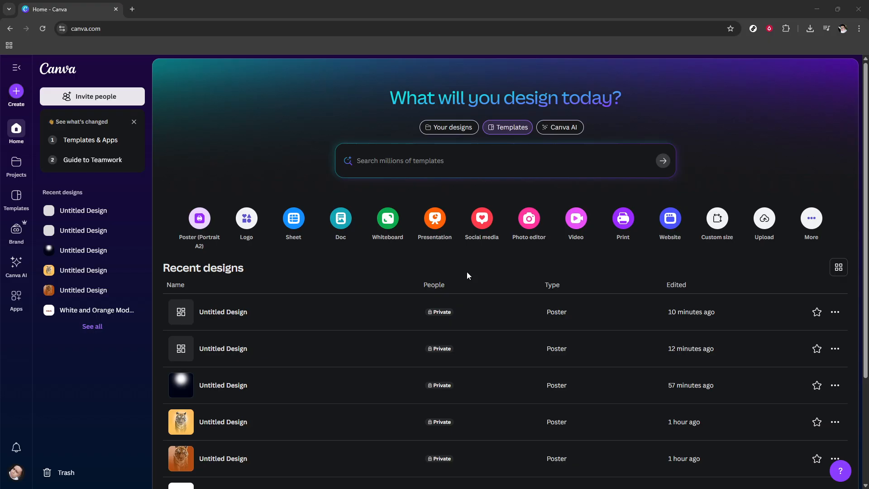
left_click(126, 29)
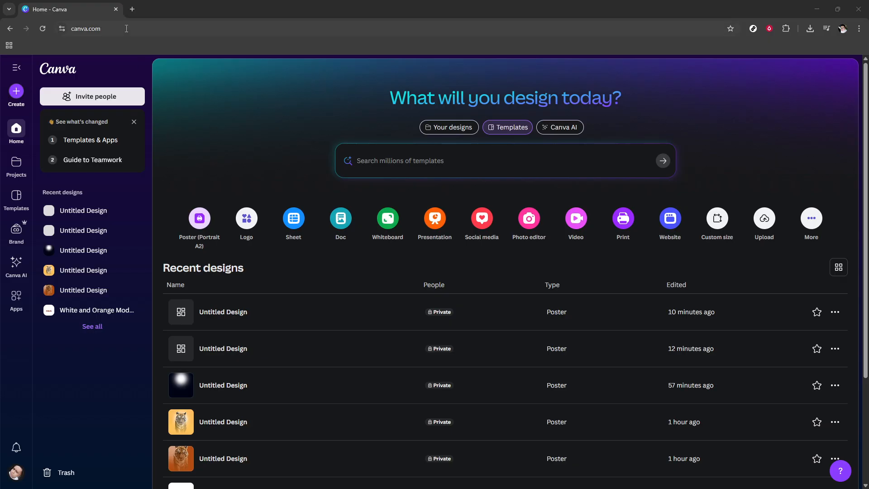
left_click(131, 29)
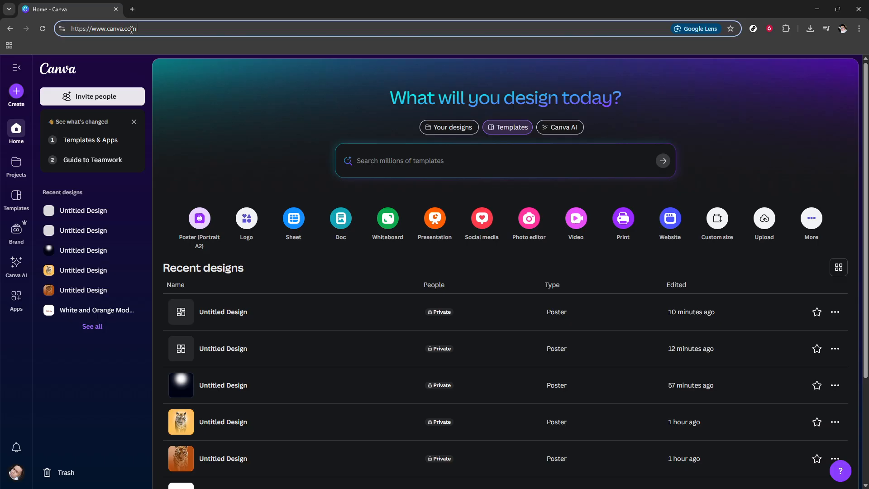
left_click(206, 162)
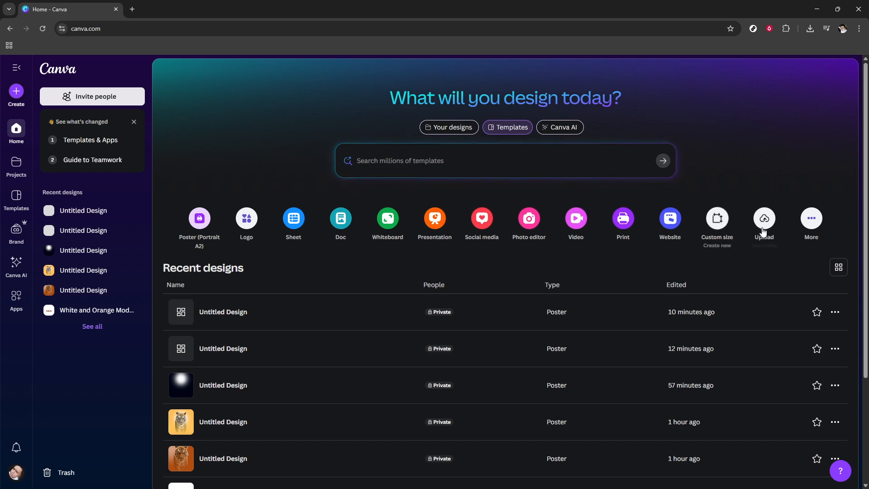
Create a blank Poster (Portrait A2) design and set its background to solid dark blue.
left_click(812, 219)
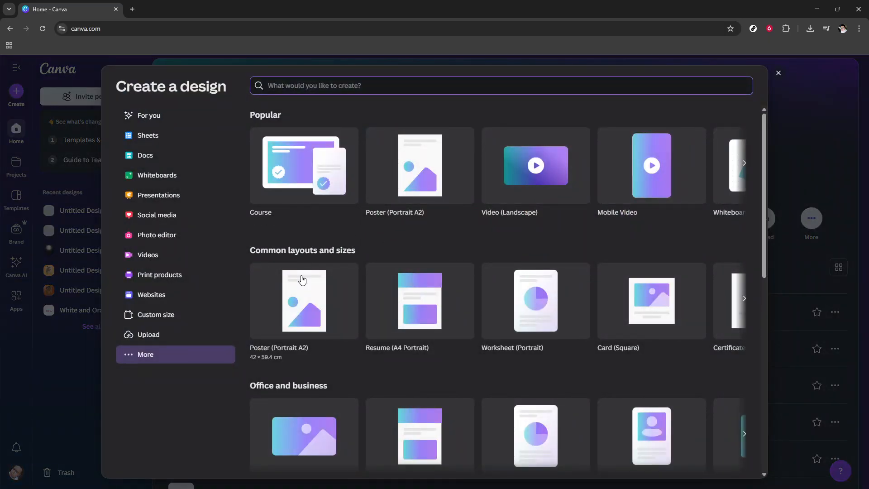
left_click(292, 341)
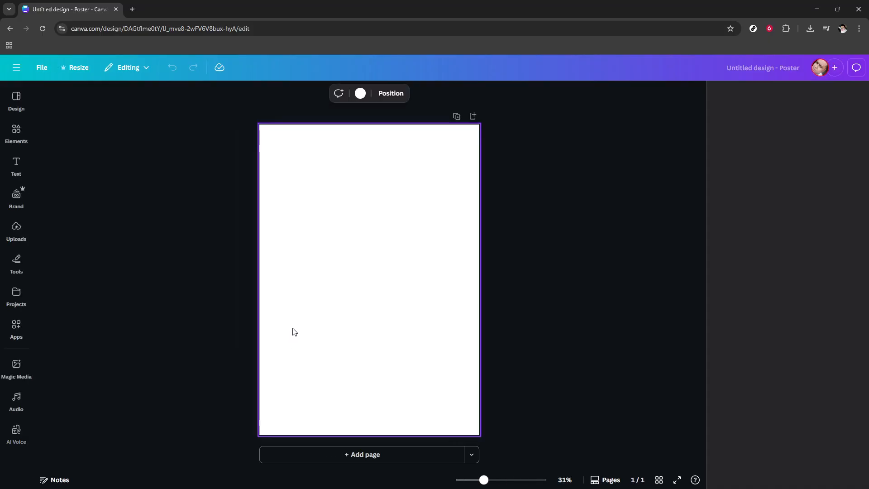
left_click(360, 94)
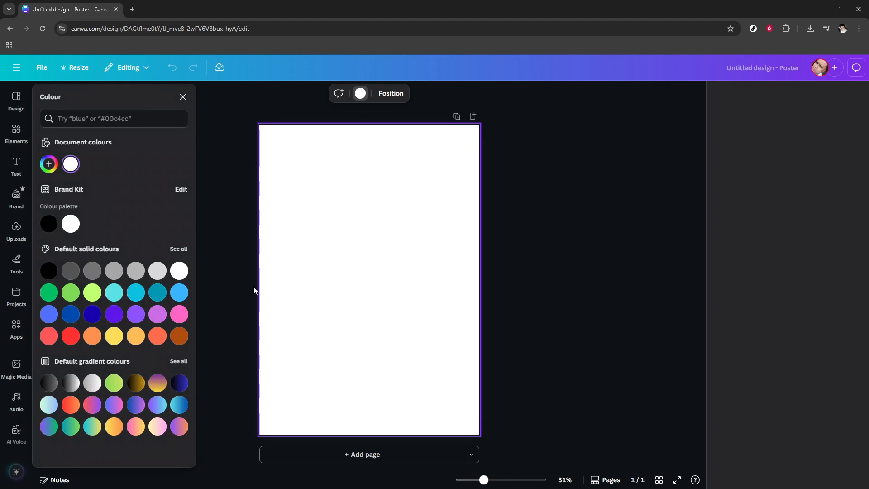
left_click(71, 316)
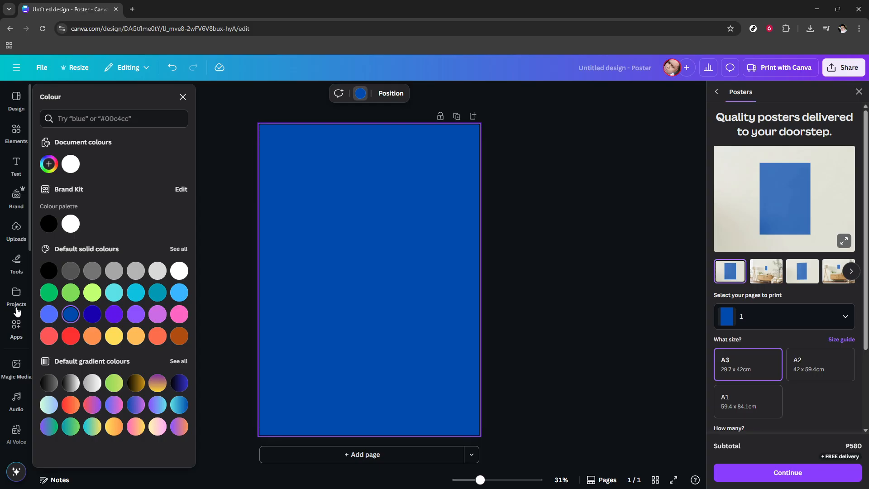
Add the uploaded photo of the man in the denim jacket to the page and remove its background.
left_click(13, 242)
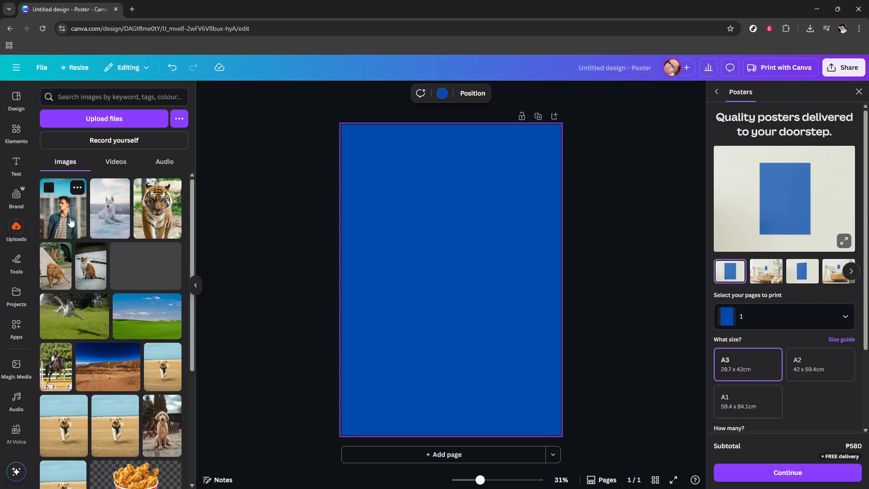
left_click(71, 222)
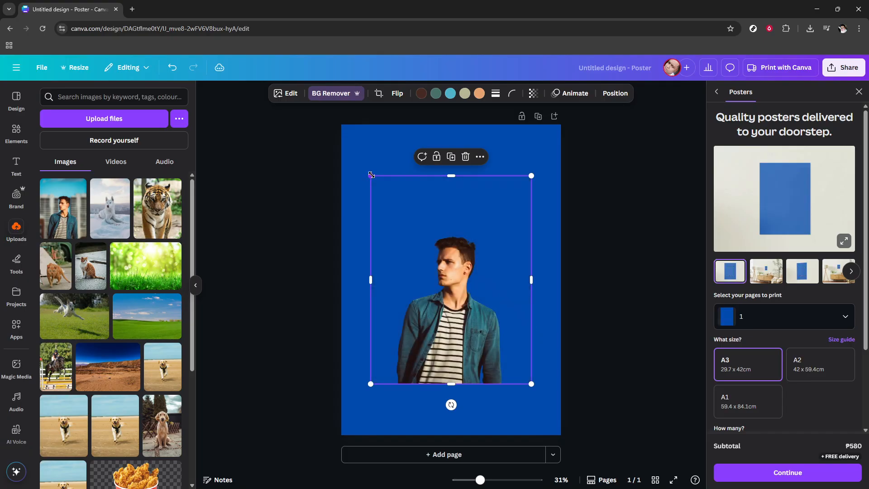
Enlarge the man cutout, centre it in the poster's upper part and crop its lower edge to chest level.
left_click_drag(370, 176, 273, 80)
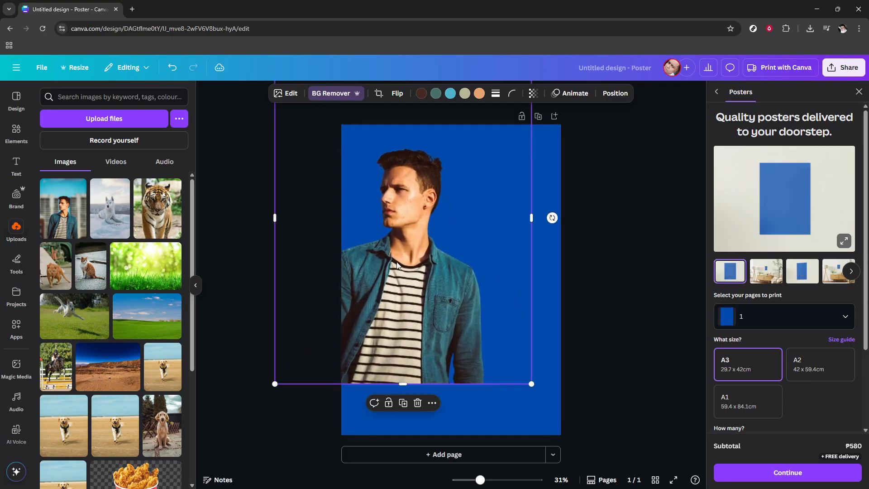
left_click_drag(417, 306, 463, 287)
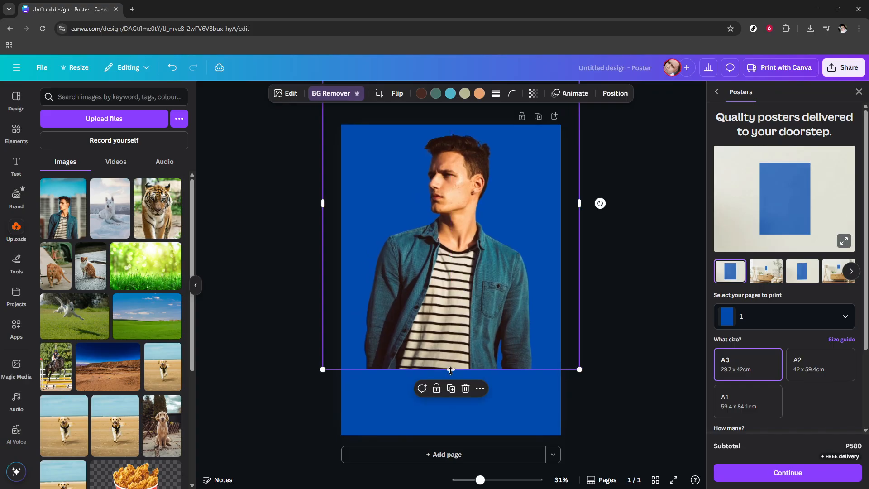
left_click_drag(450, 369, 449, 315)
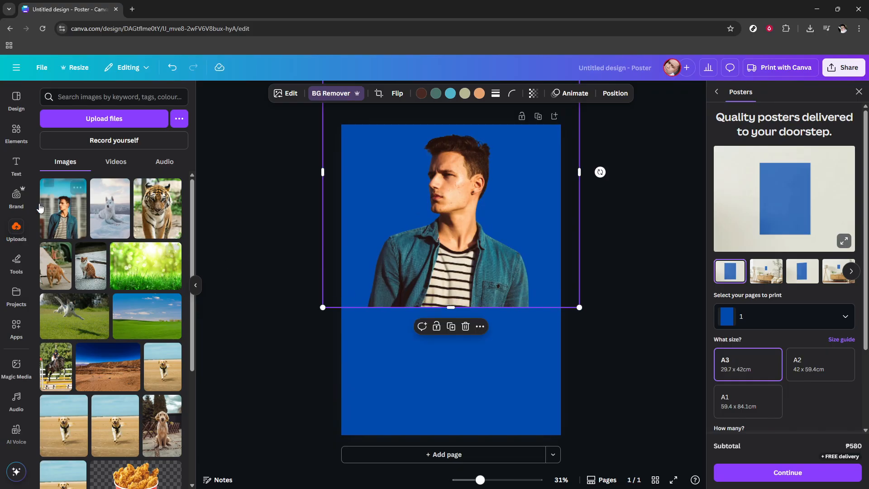
Add the recently used soft white glow graphic, send it to the back and place it behind the man's head.
left_click(18, 143)
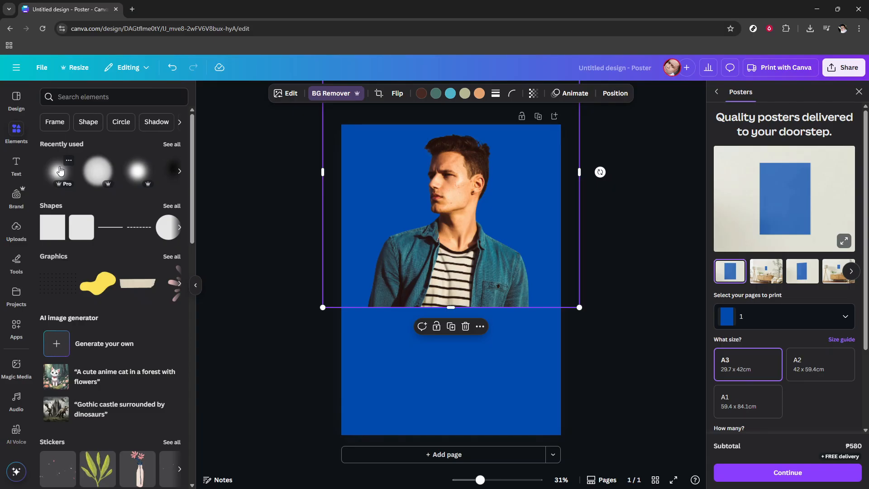
left_click(59, 171)
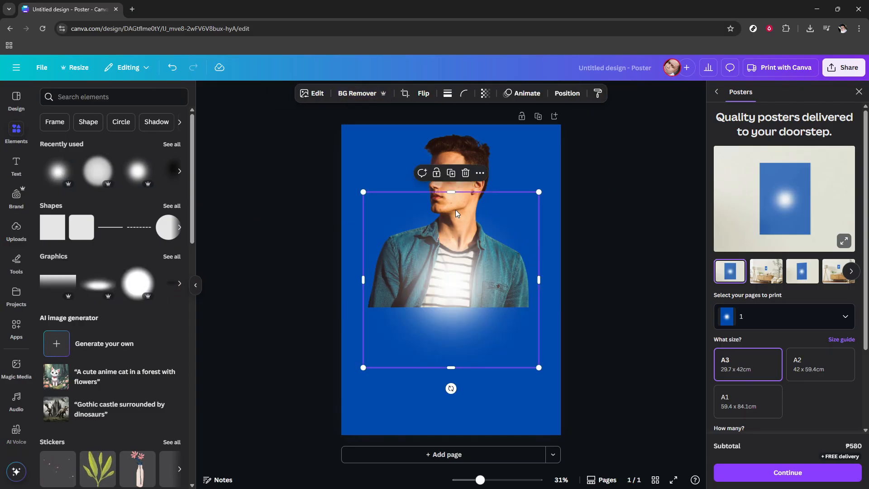
left_click(569, 95)
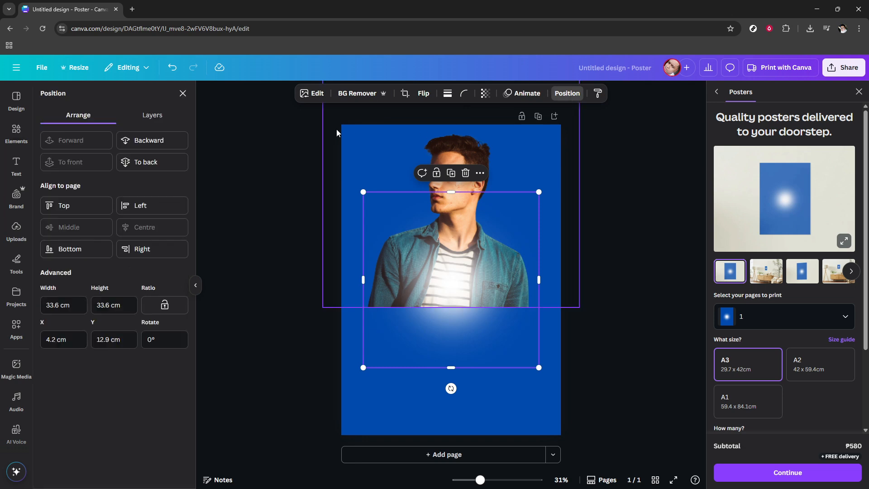
left_click(151, 162)
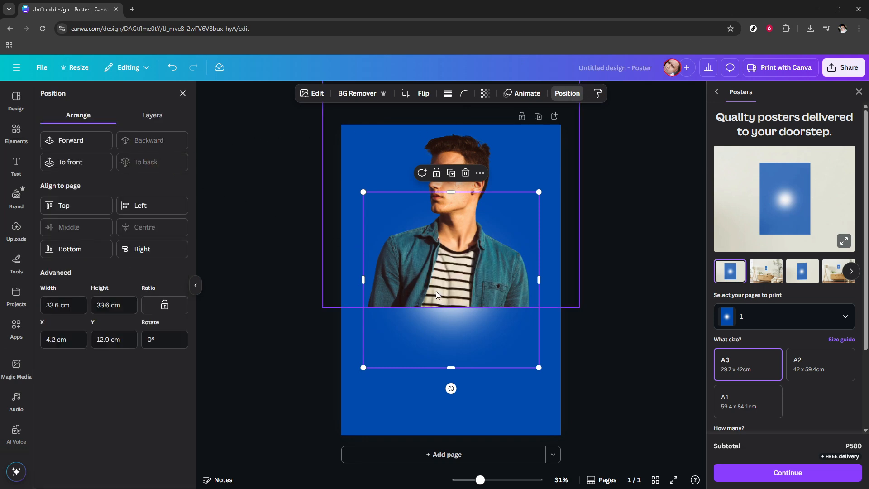
left_click_drag(441, 295, 441, 201)
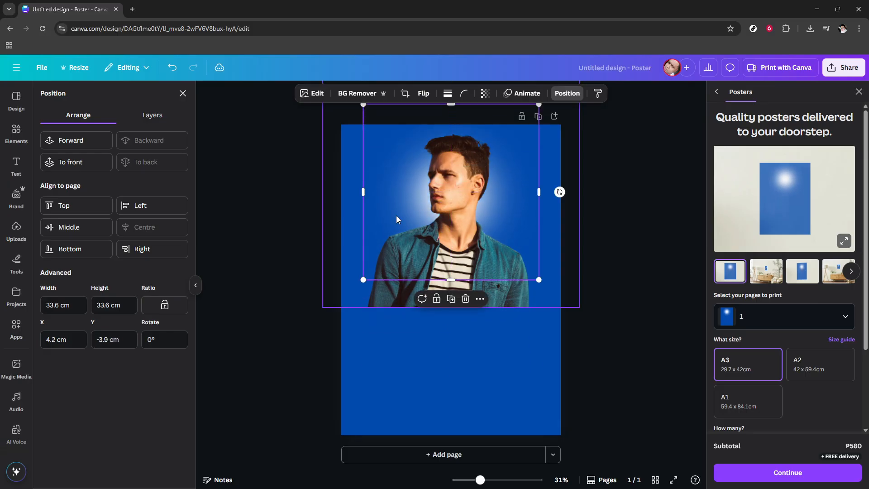
Add a square shape and fill it with the default light-blue-to-dark-blue gradient.
left_click(6, 137)
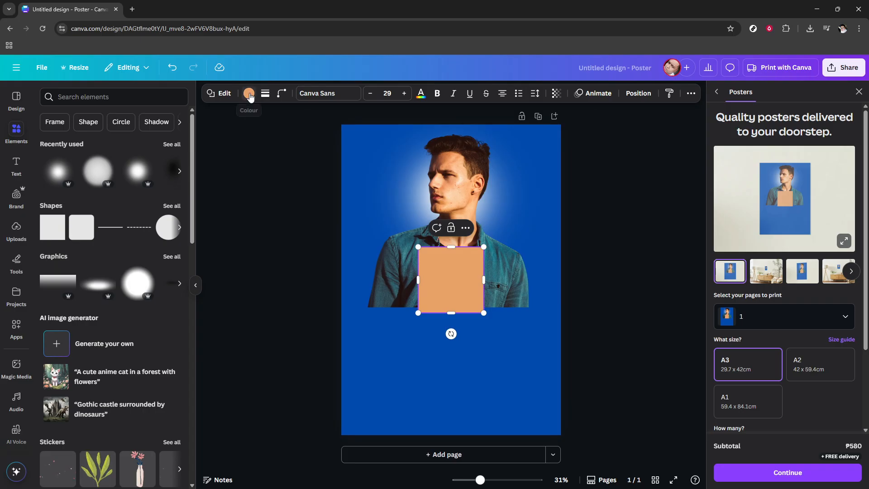
left_click(248, 93)
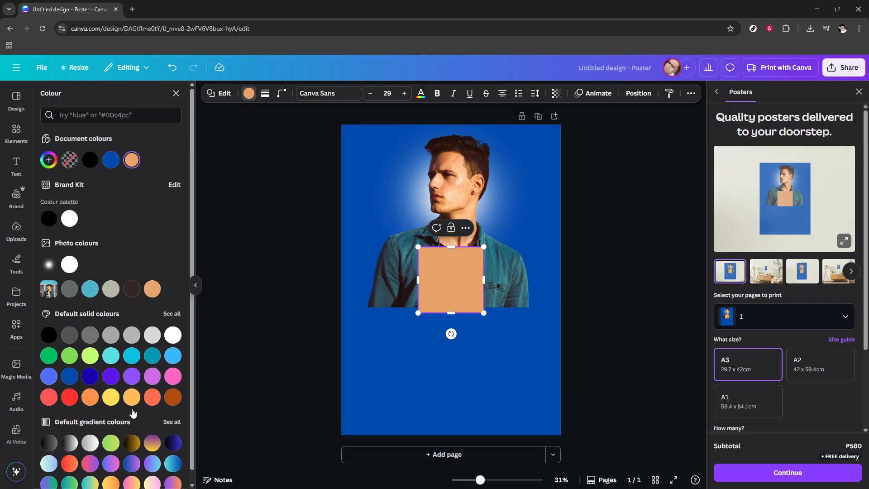
left_click(172, 463)
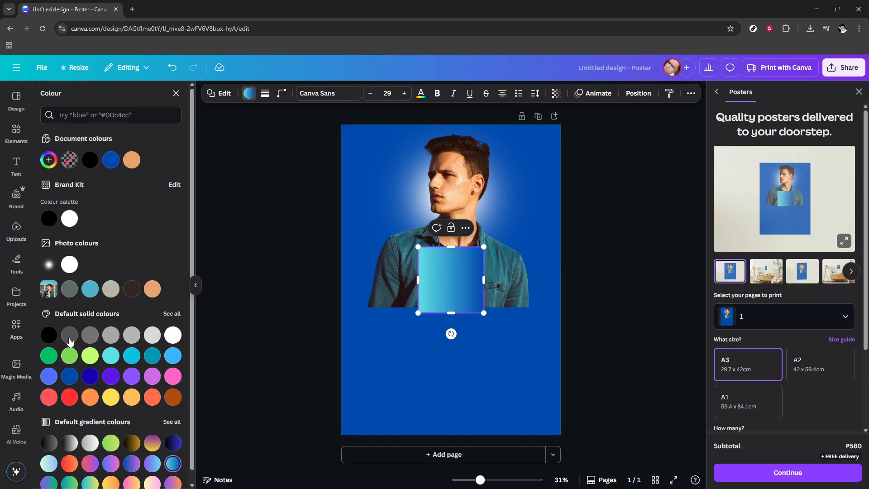
Make the square's gradient run from top to bottom and set its light blue colour's opacity to 0%.
left_click(49, 160)
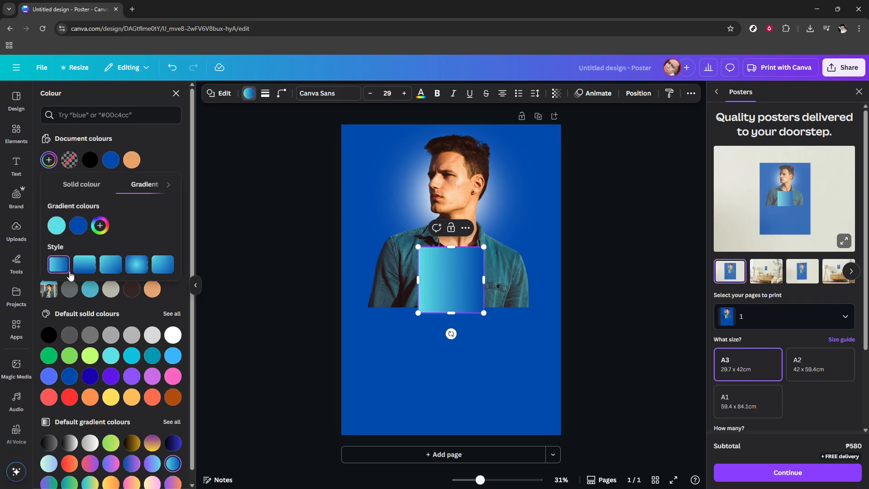
left_click(84, 264)
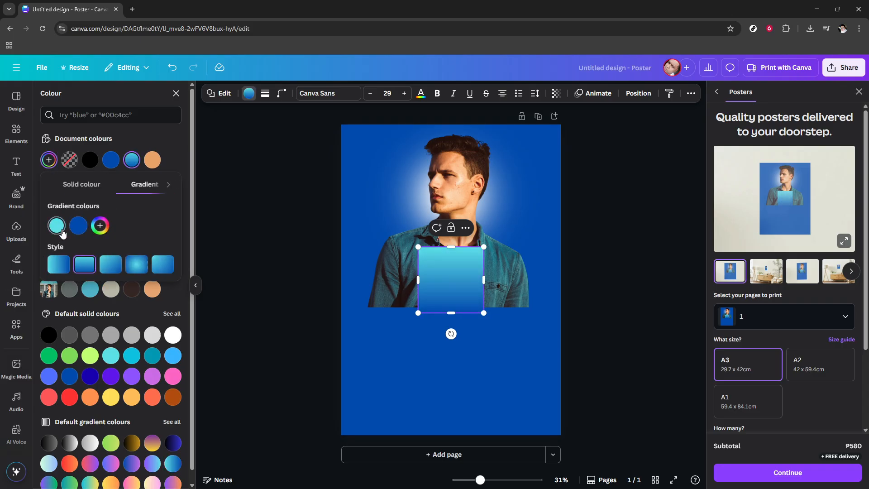
left_click(63, 233)
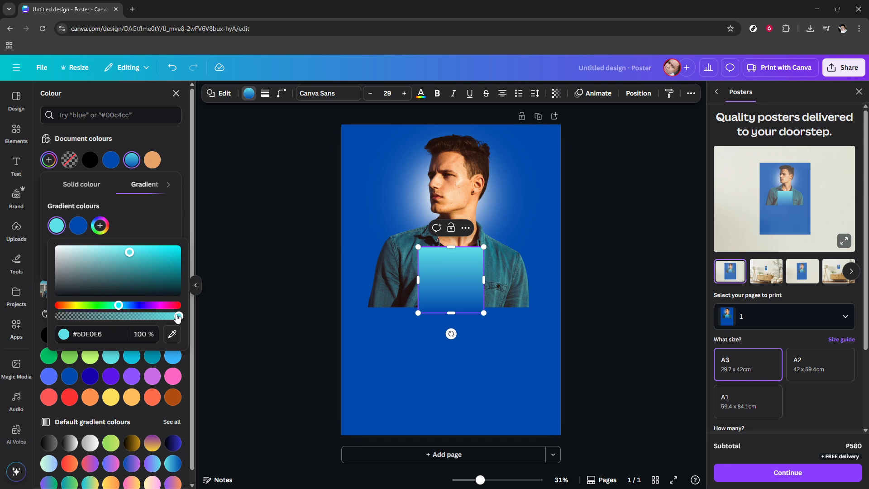
left_click_drag(173, 319, 54, 317)
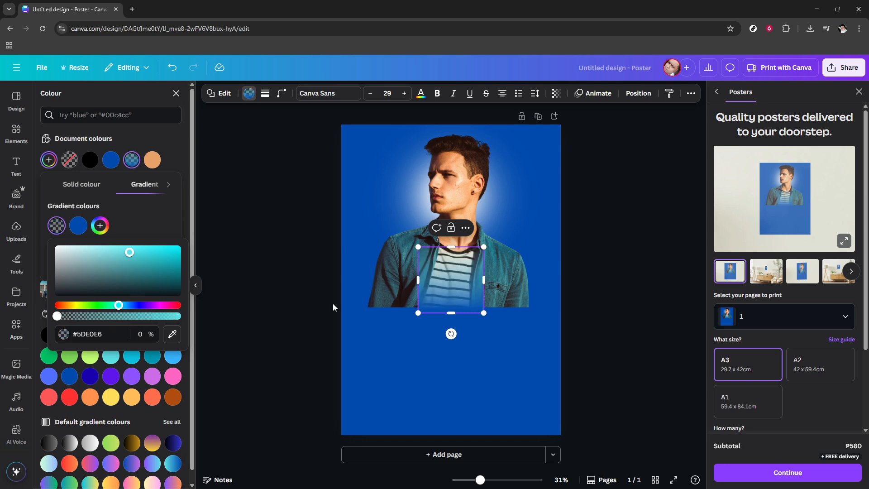
Stretch the gradient square across the poster's width and extend its upper edge to the man's face.
left_click_drag(418, 282, 333, 280)
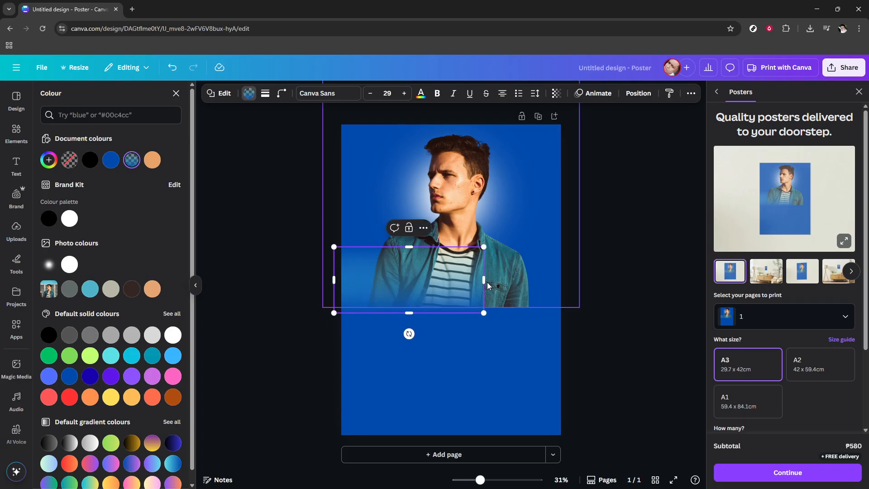
left_click_drag(488, 281, 558, 282)
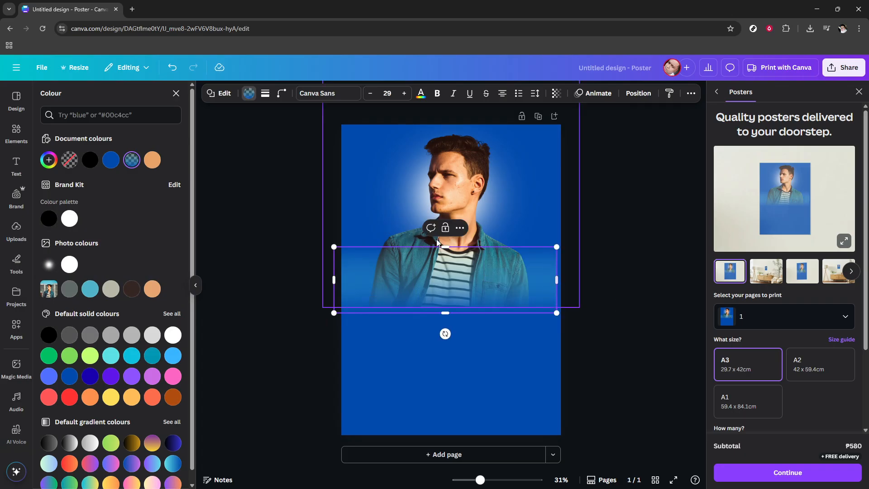
left_click_drag(445, 247, 452, 159)
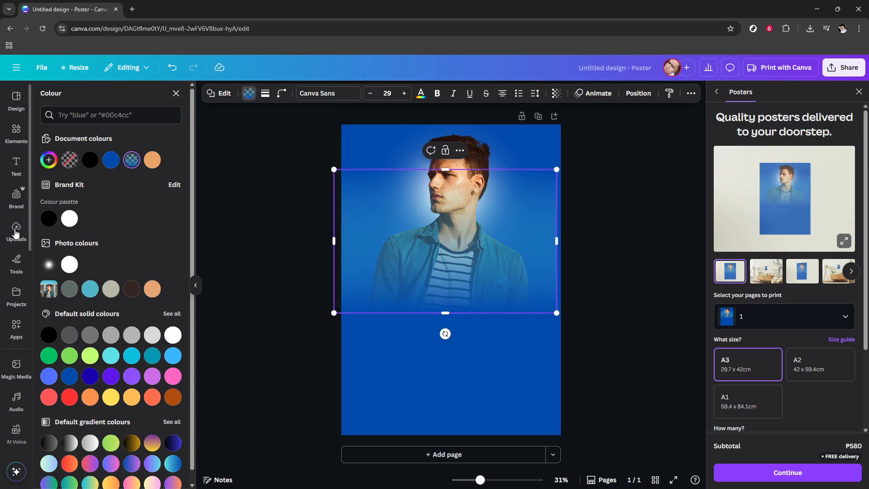
Add a second copy of the uploaded photo of the man and remove its background.
left_click(16, 231)
left_click(64, 211)
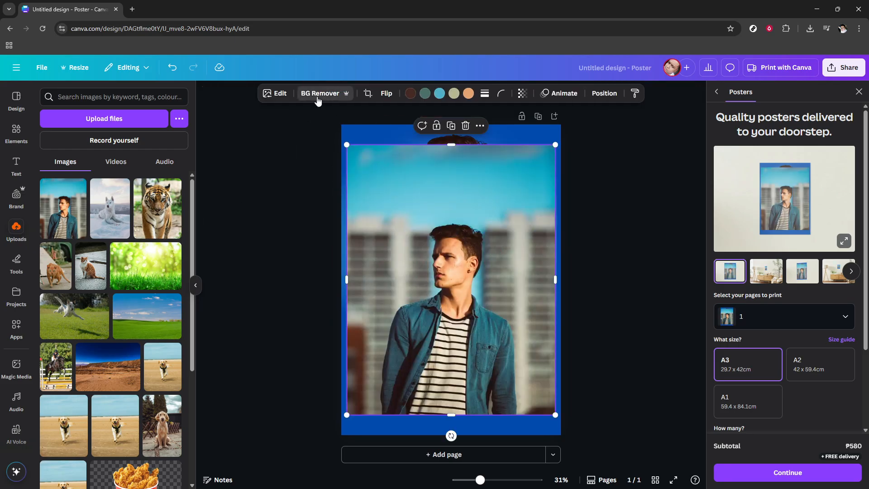
left_click(318, 97)
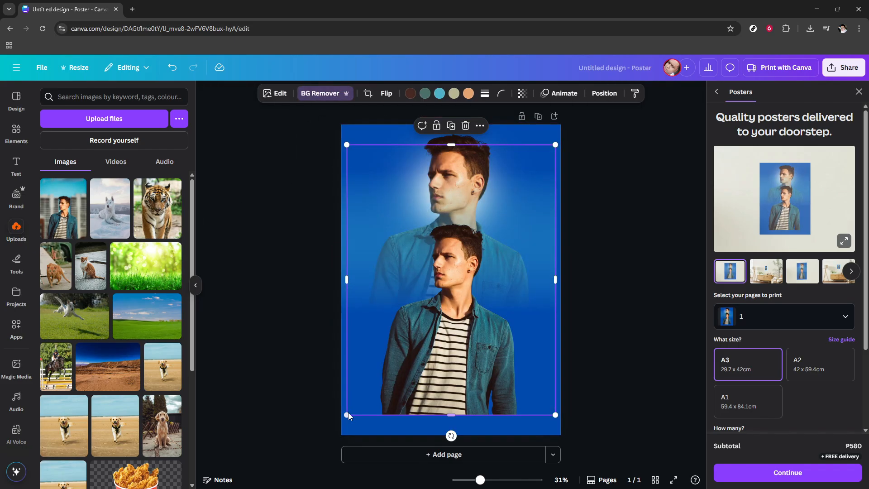
Enlarge the second cutout slightly and place it centred at the poster's lower edge, in front of the faded portrait.
left_click_drag(331, 421, 306, 443)
left_click_drag(405, 375, 417, 366)
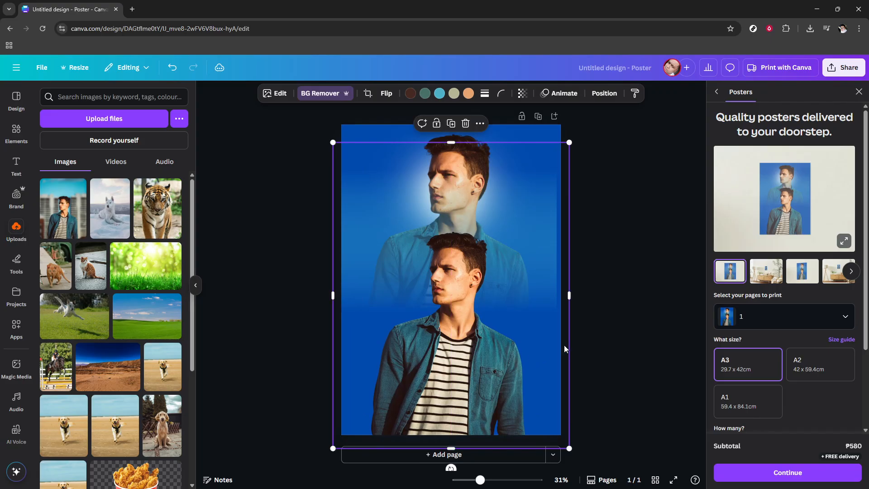
left_click(602, 335)
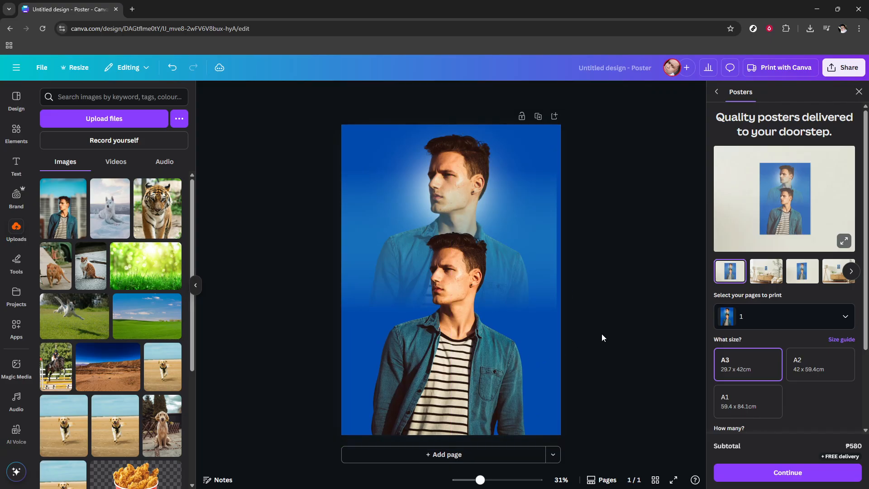